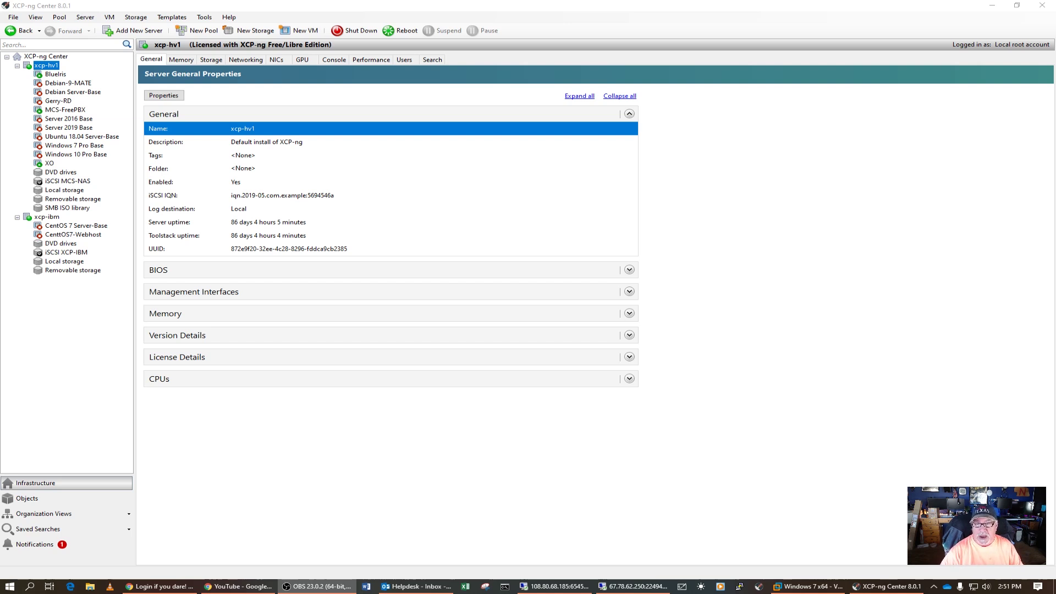
- Expand the Memory section on host xcp-hv1's General tab
click(629, 314)
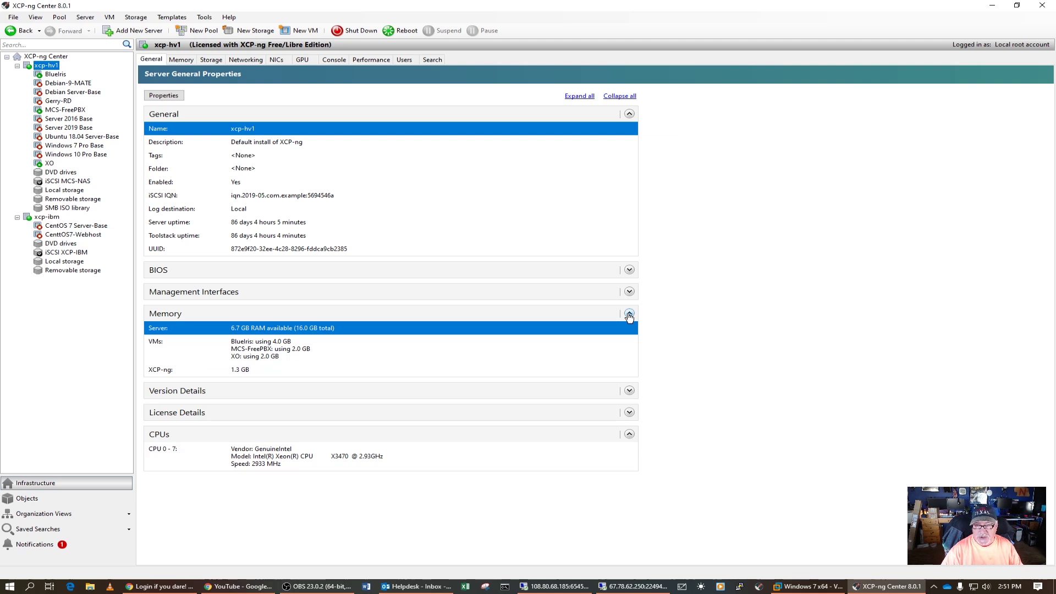
- Collapse the Memory and CPUs sections on xcp-hv1's General tab
click(629, 314)
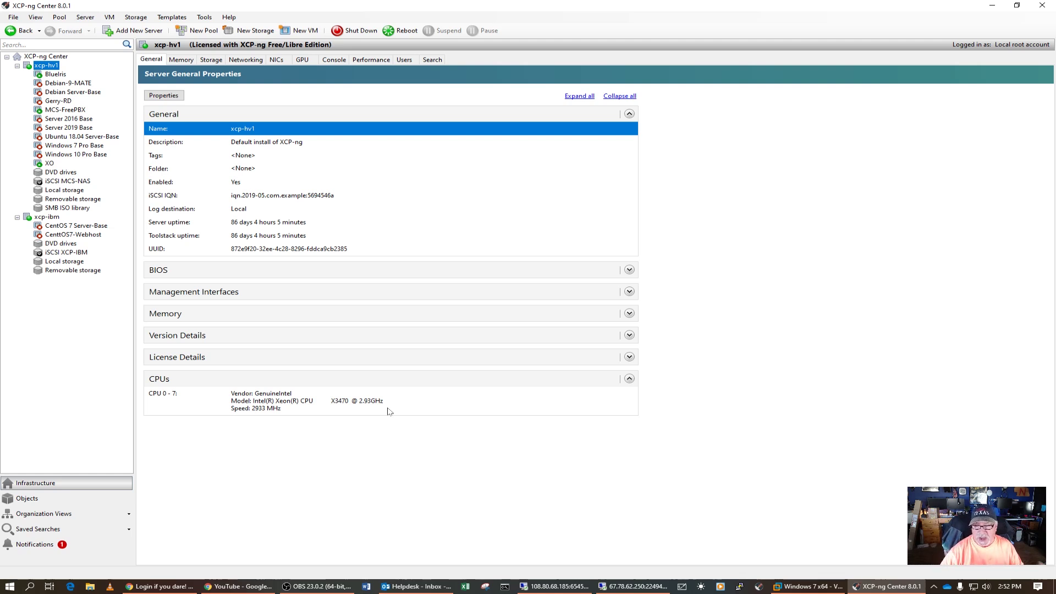
click(629, 380)
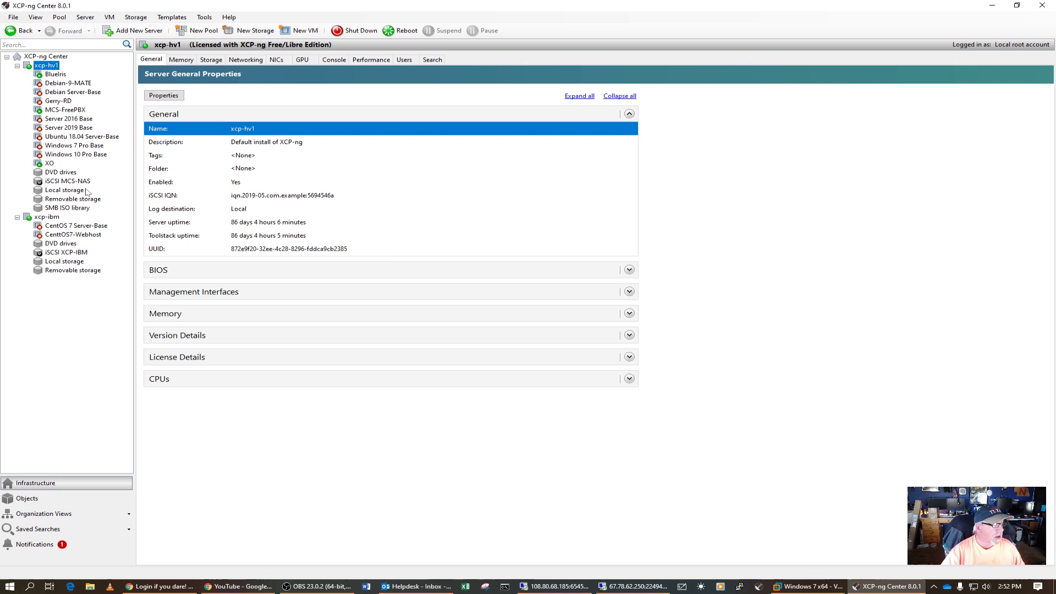
- View the iSCSI MCS-NAS and iSCSI XCP-IBM storage, then select the Debian-9-MATE VM
click(70, 182)
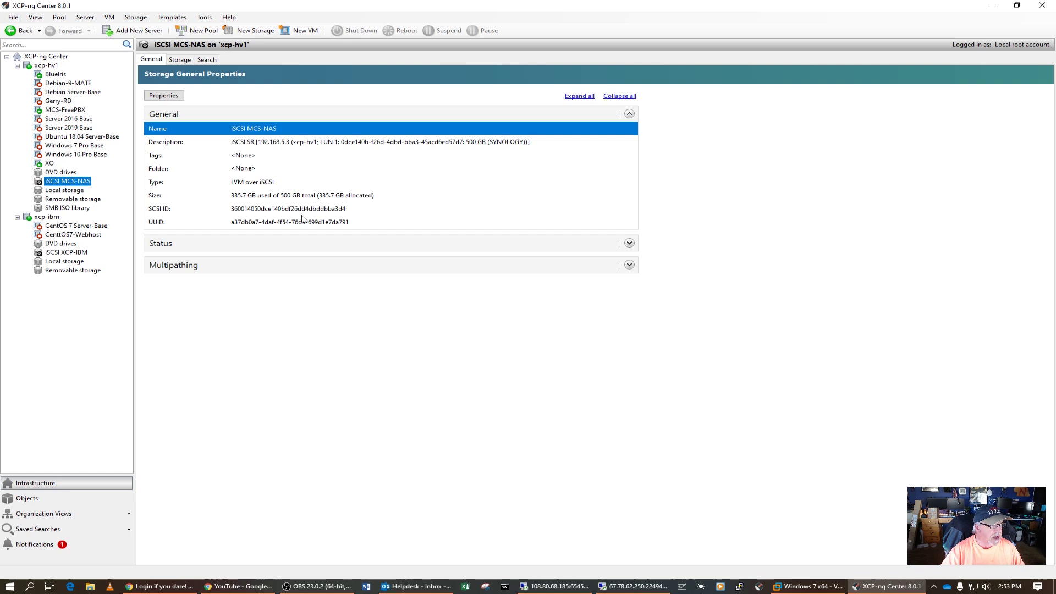
click(66, 254)
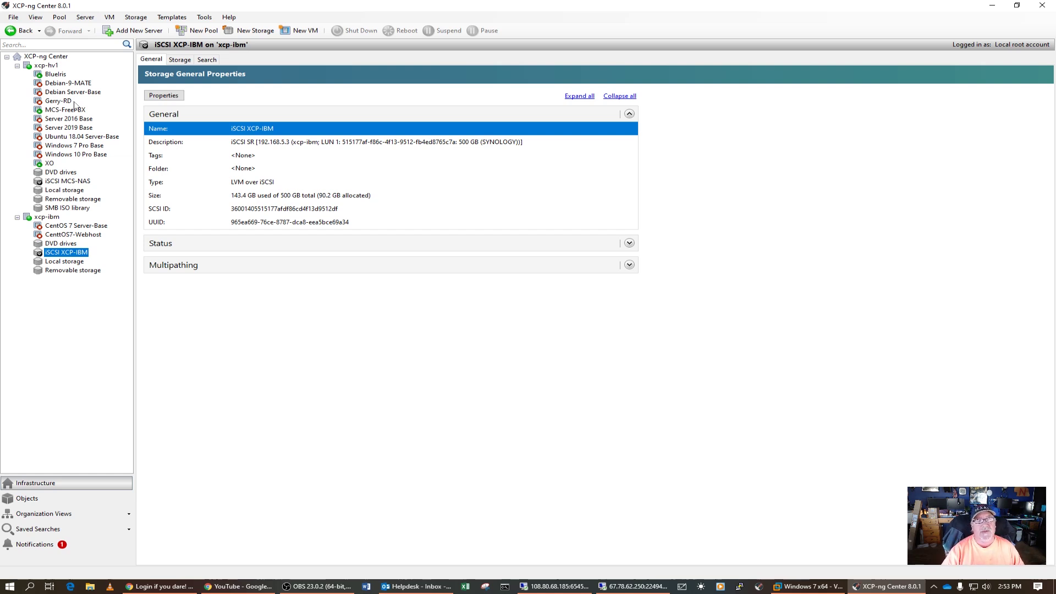
click(79, 85)
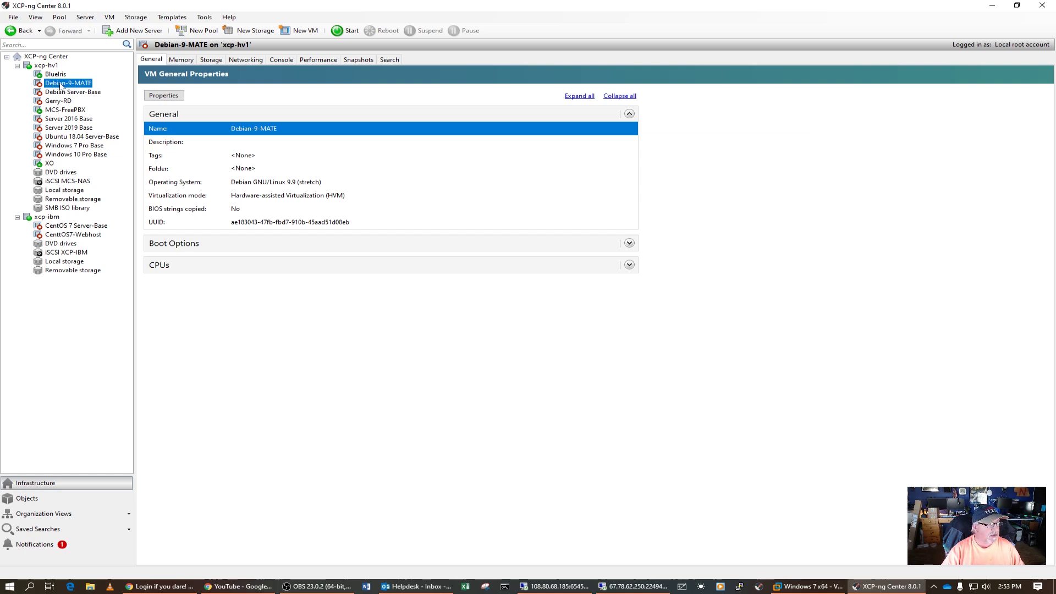
right_click(60, 87)
- Move Debian-9-MATE to xcp-ibm with iSCSI XCP-IBM storage, GB1-1 network and GB10-1 migration network
click(93, 117)
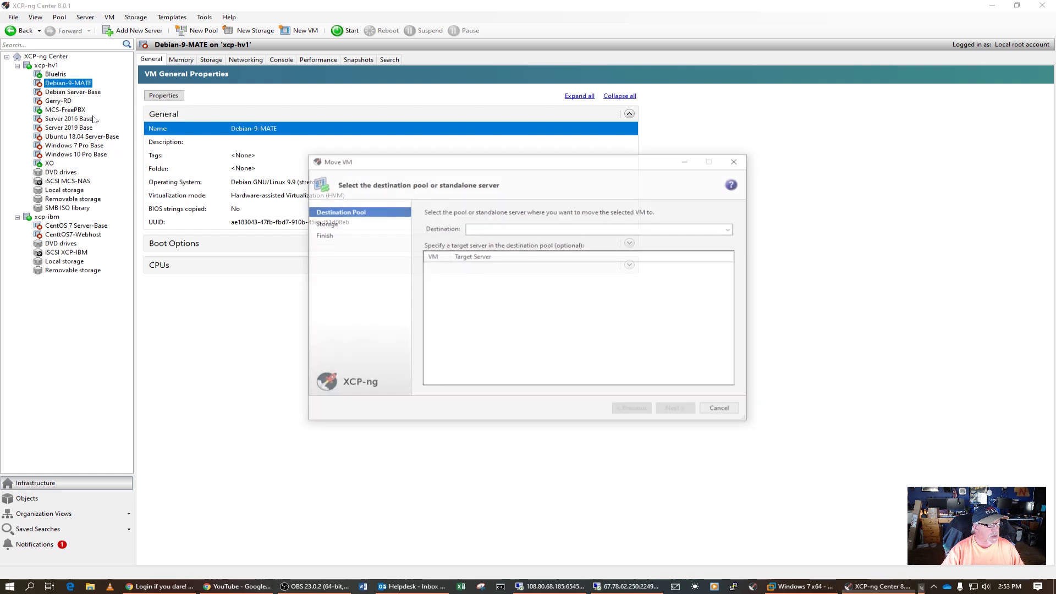
click(725, 230)
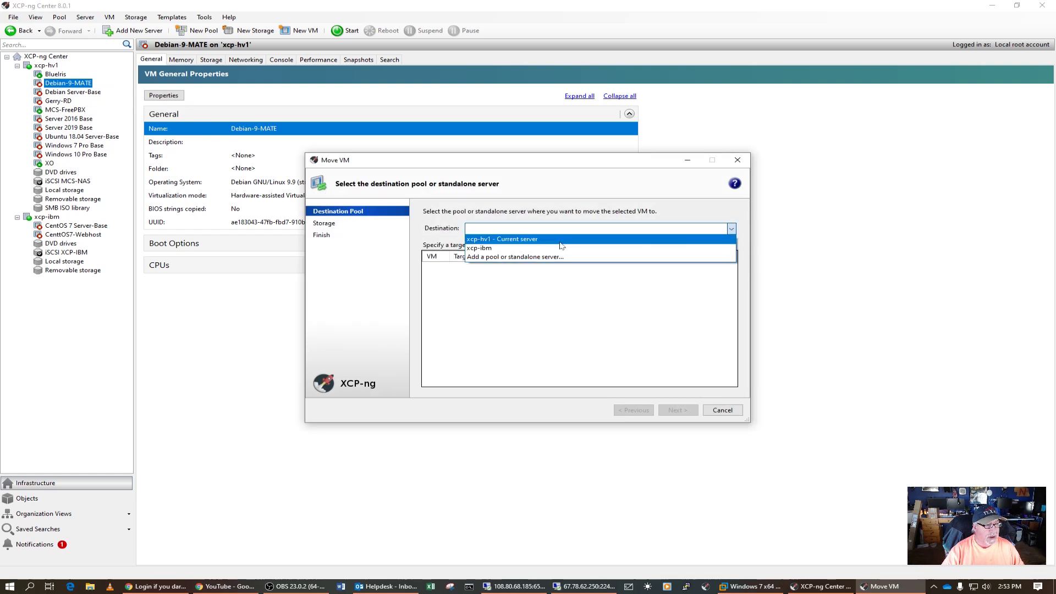
click(531, 248)
click(687, 414)
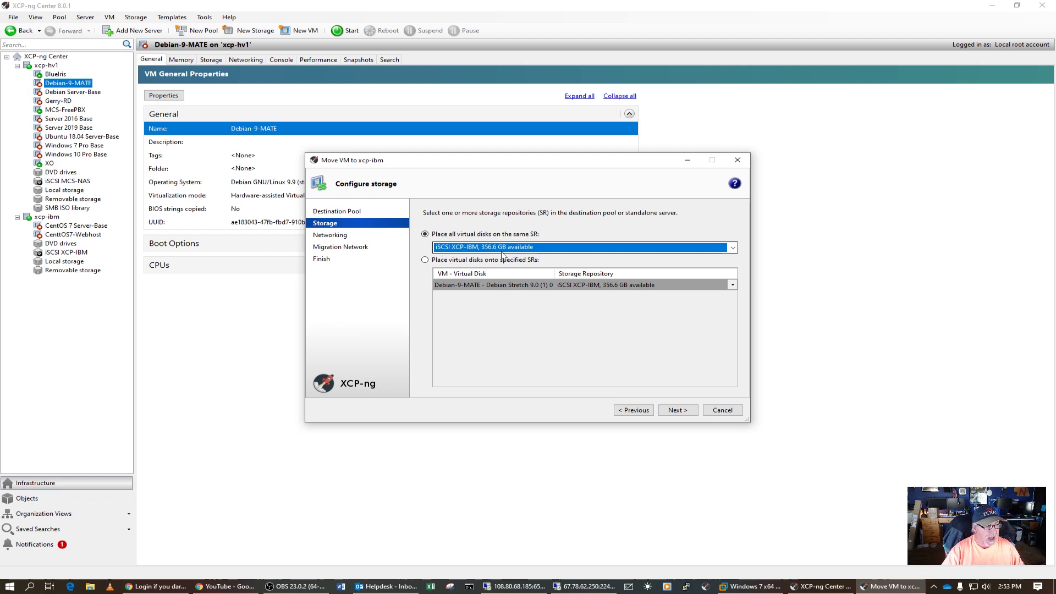
click(682, 412)
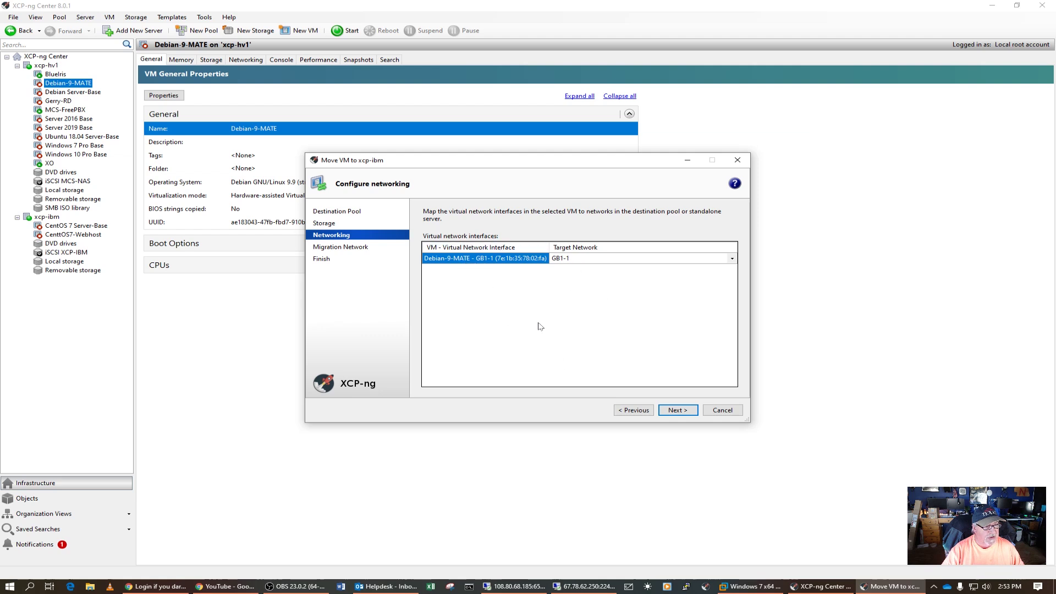
click(676, 410)
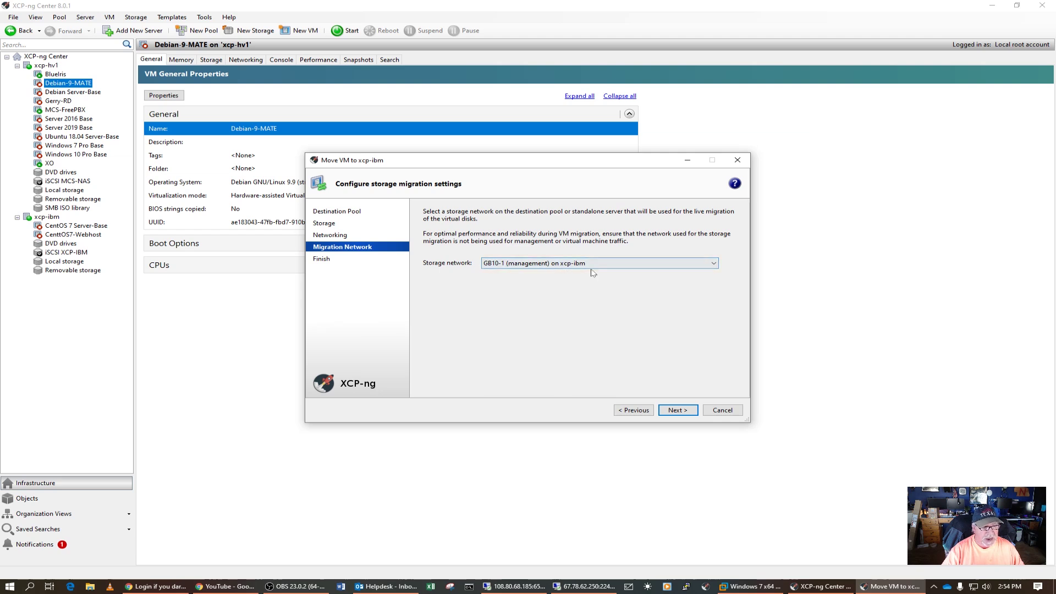
click(681, 411)
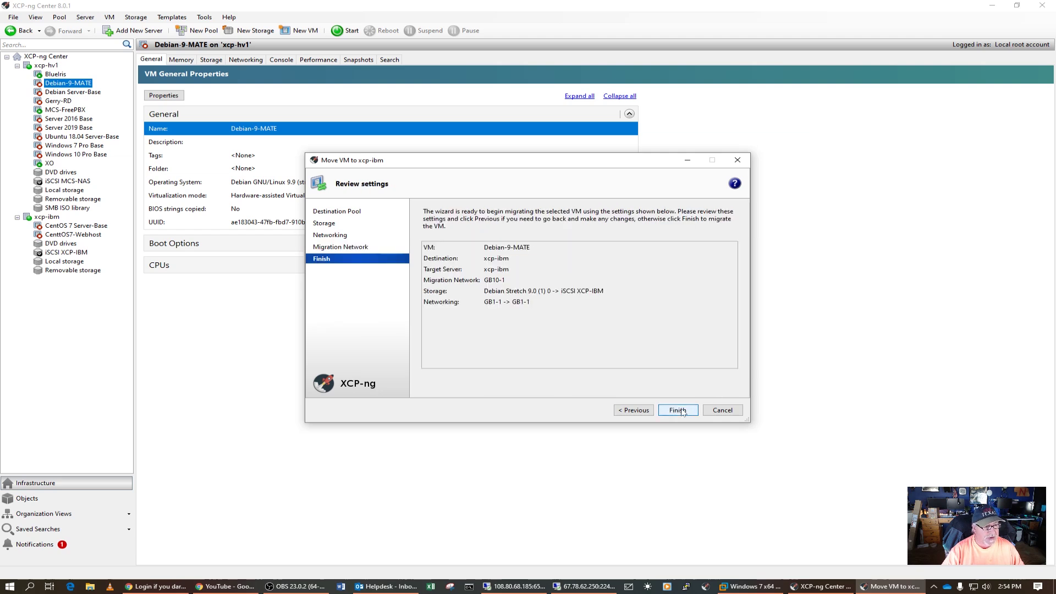
click(678, 411)
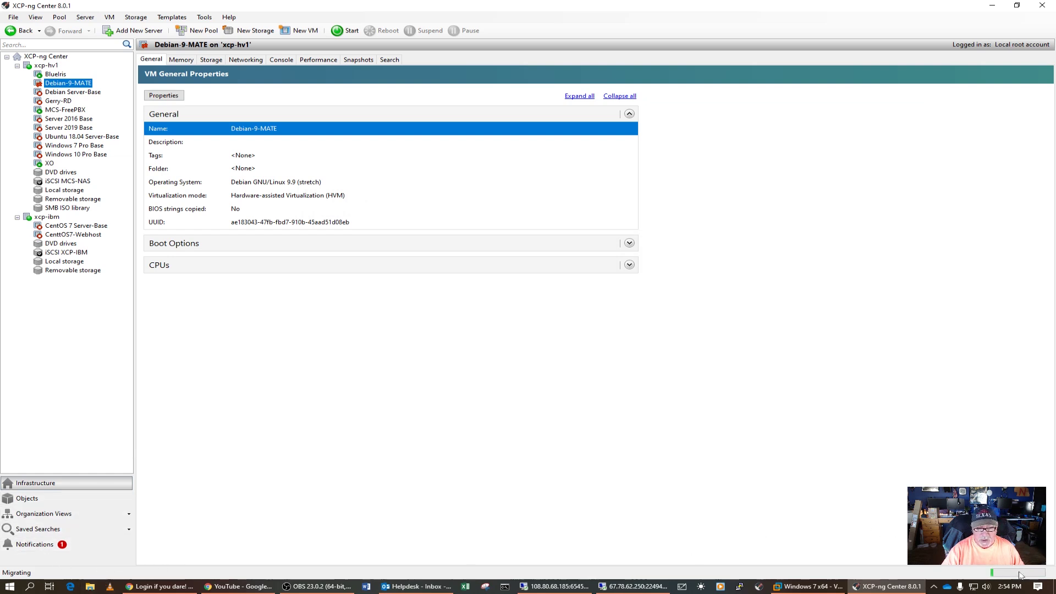
click(34, 544)
- Expand the Debian-9-MATE migration event's details, then return to the Infrastructure tree
click(148, 97)
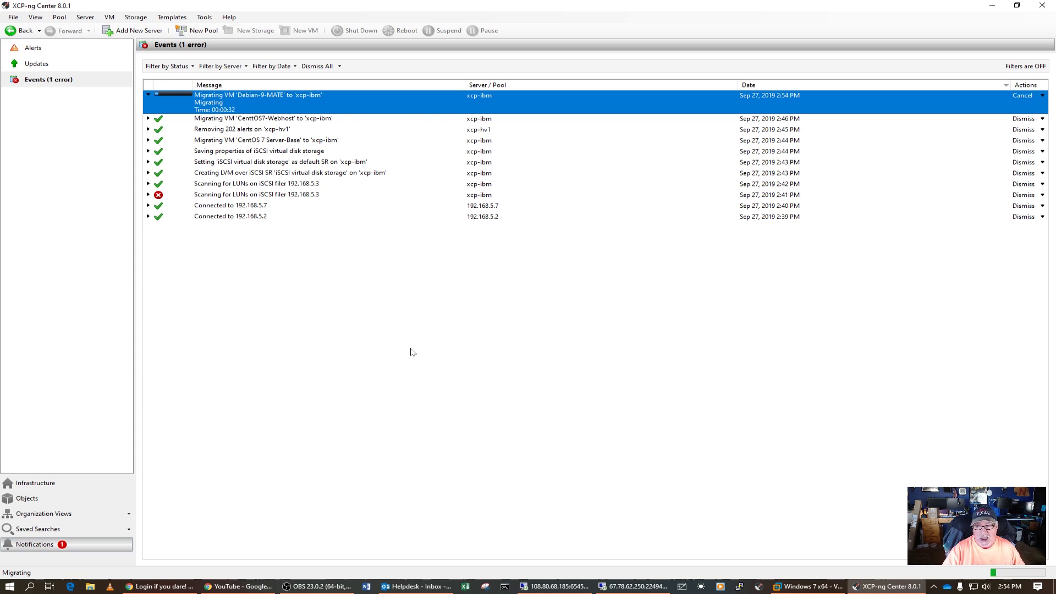
click(30, 478)
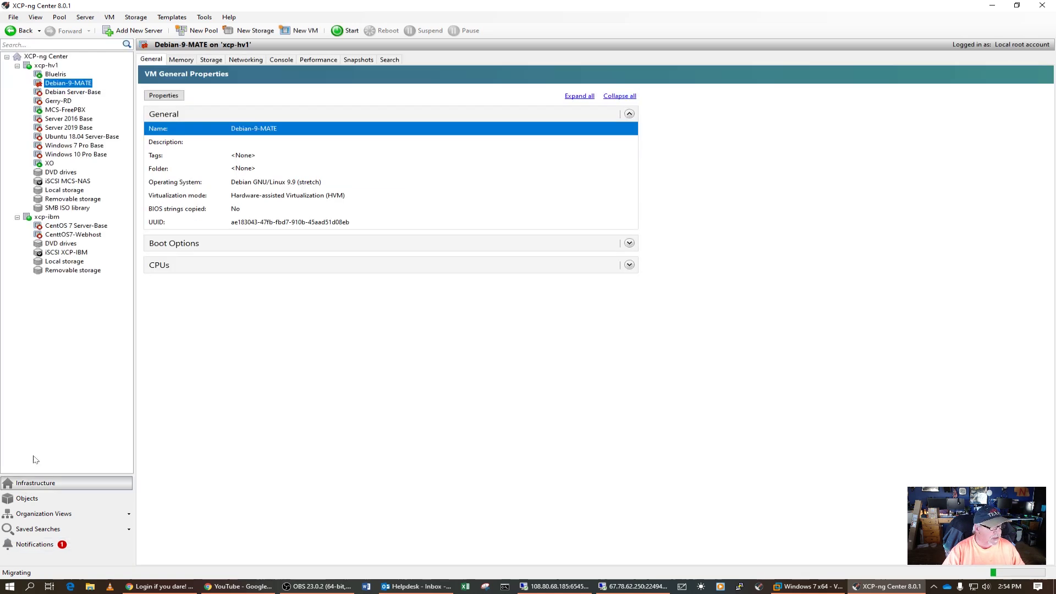
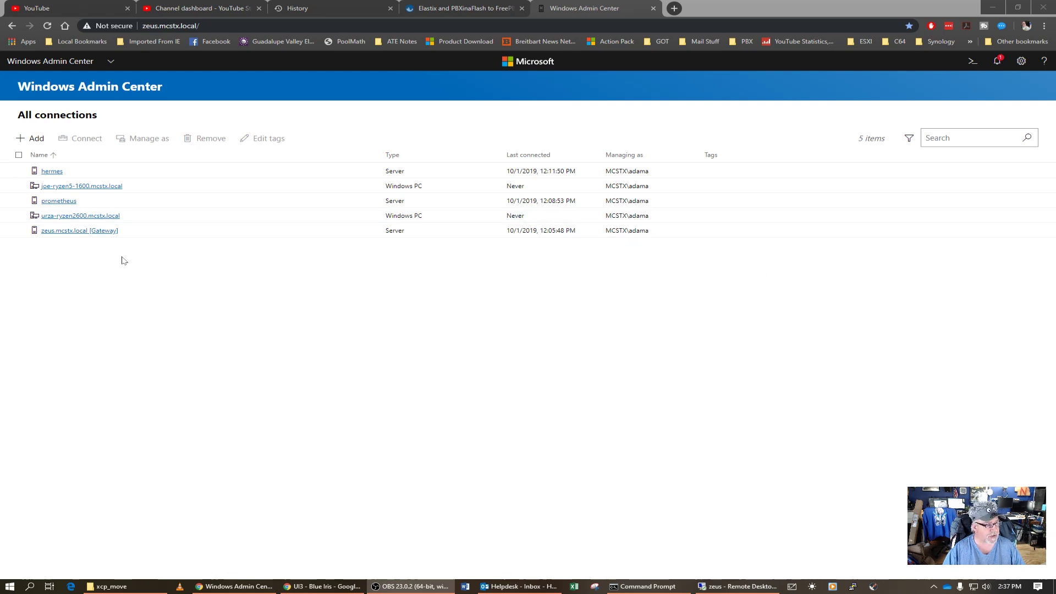
- Connect to the zeus.mcstx.local gateway, scroll through its Overview, and open its network information
click(91, 232)
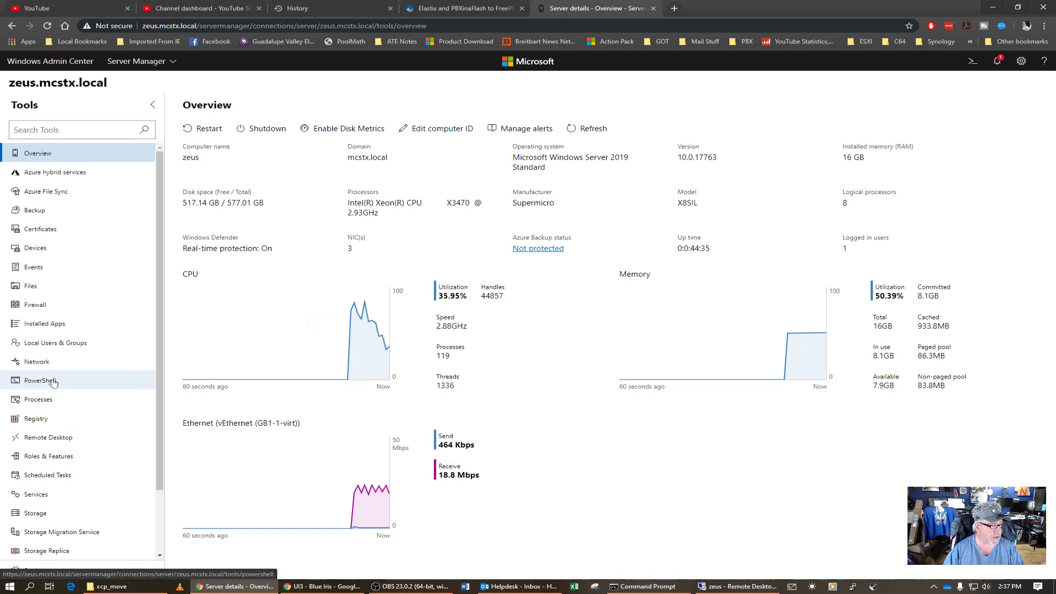
scroll(60, 368, down, 2)
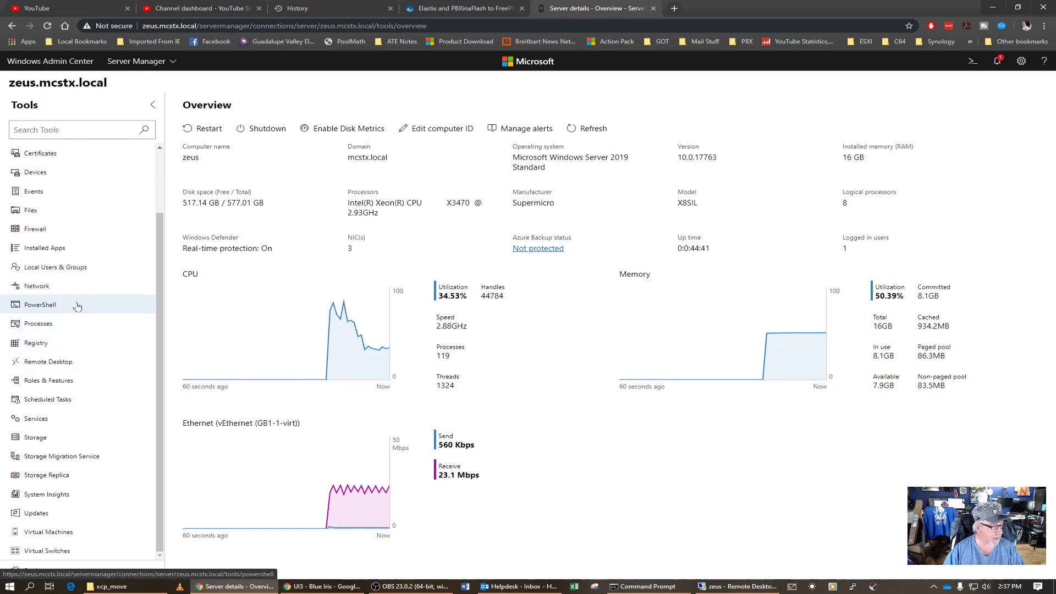
scroll(73, 305, up, 2)
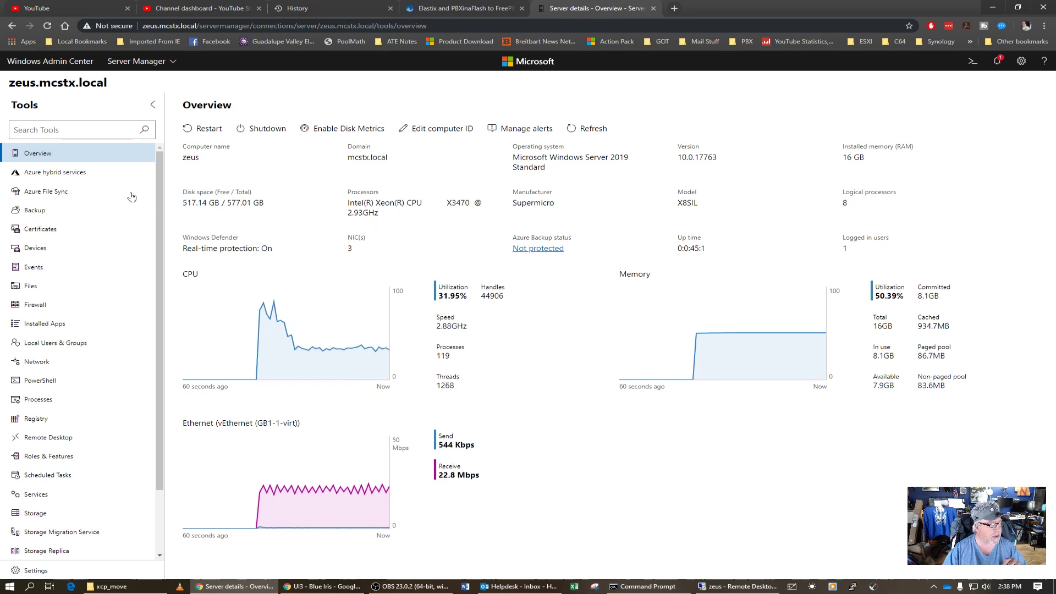
click(37, 361)
- Check zeus's Processes, Storage and Updates tools, then bring up its Virtual Machines summary
click(39, 400)
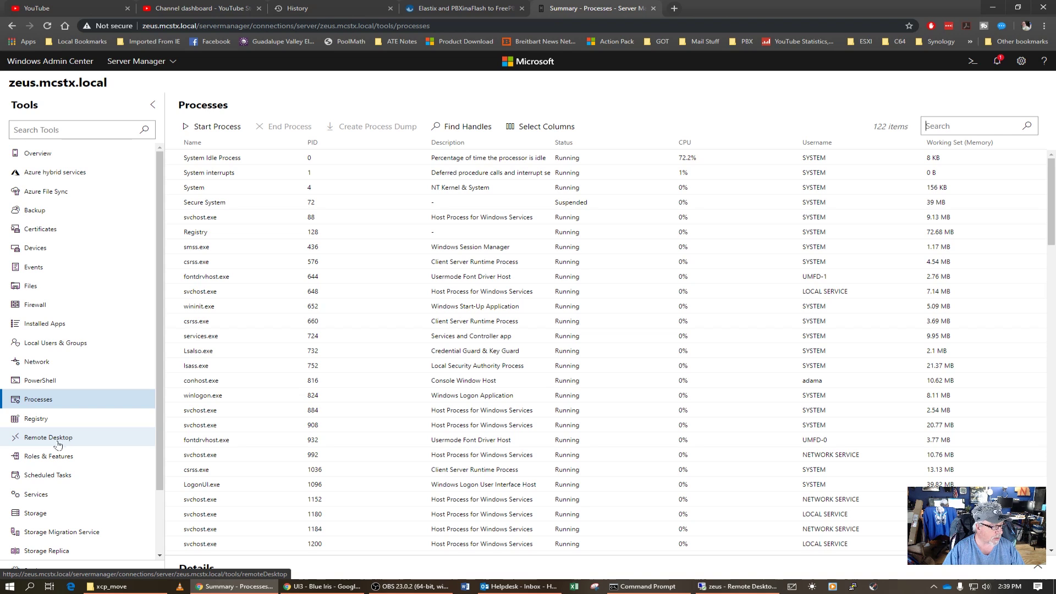
click(46, 512)
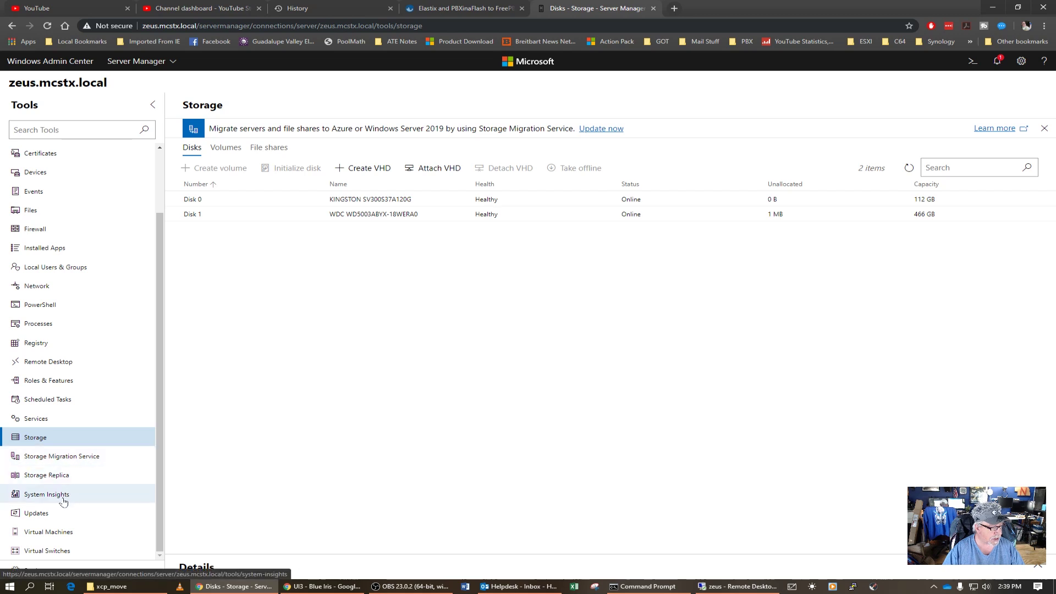
click(50, 516)
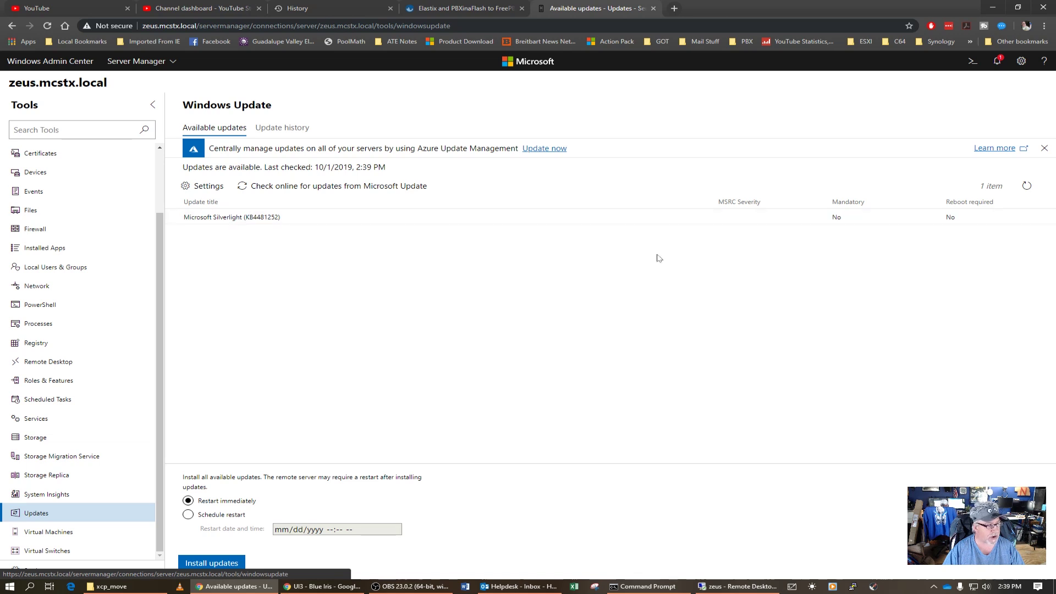
click(61, 532)
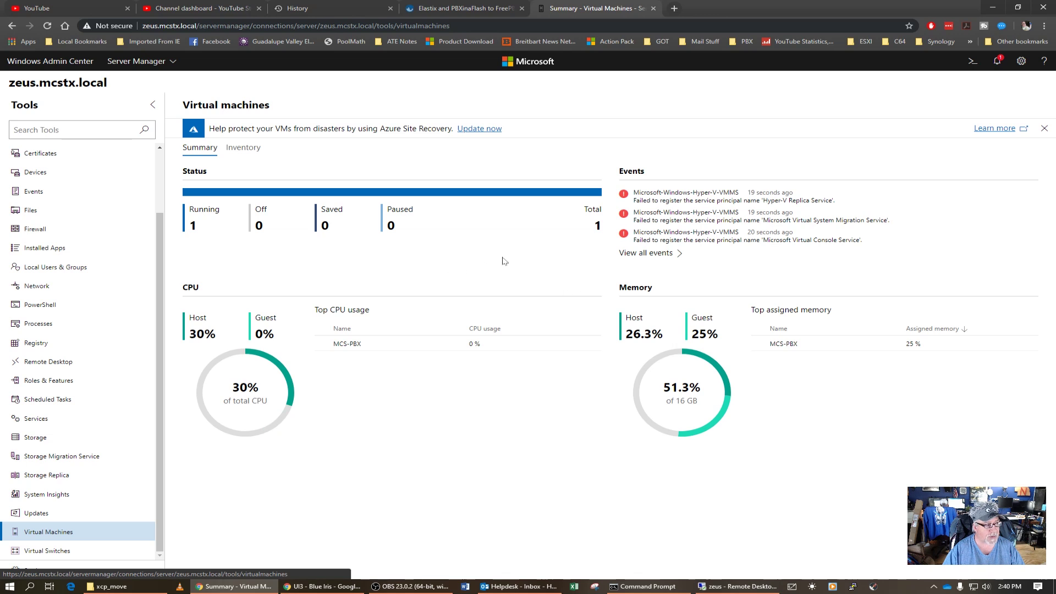
- From zeus's VM Inventory, open the Settings of the MCS-PBX virtual machine
click(248, 150)
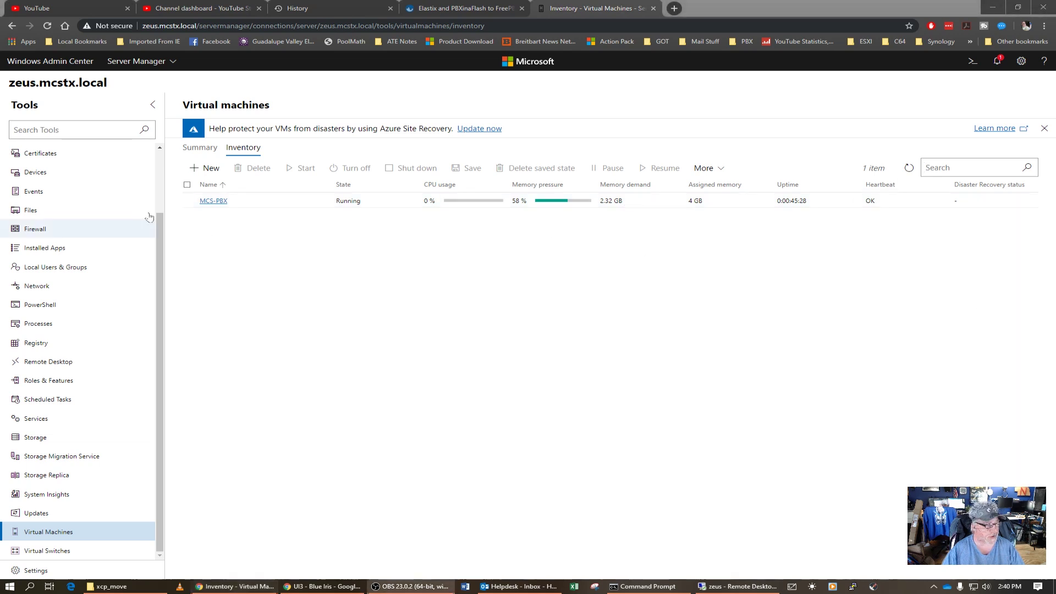
click(244, 205)
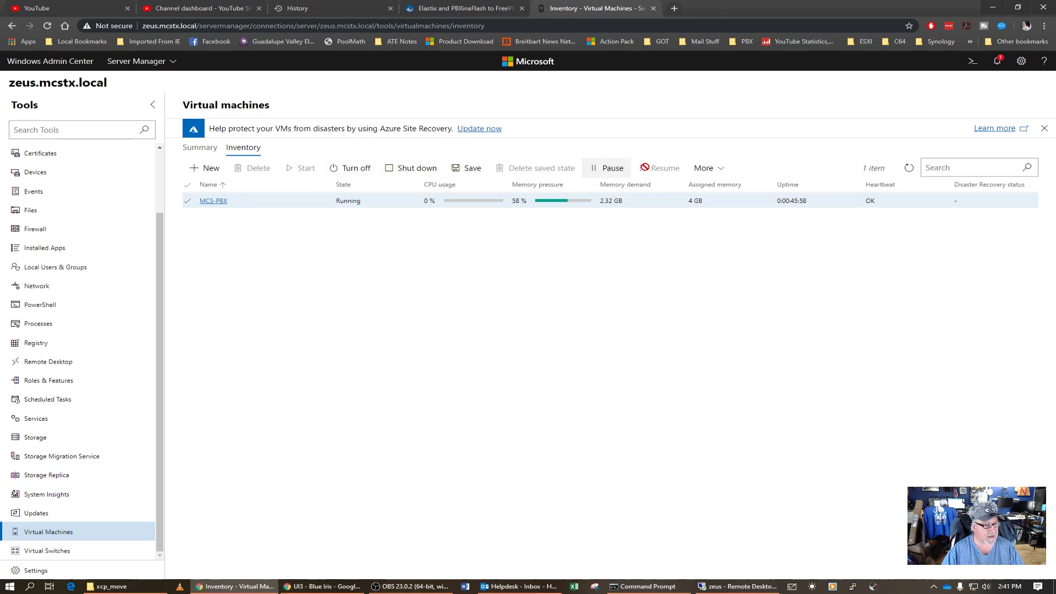
click(724, 171)
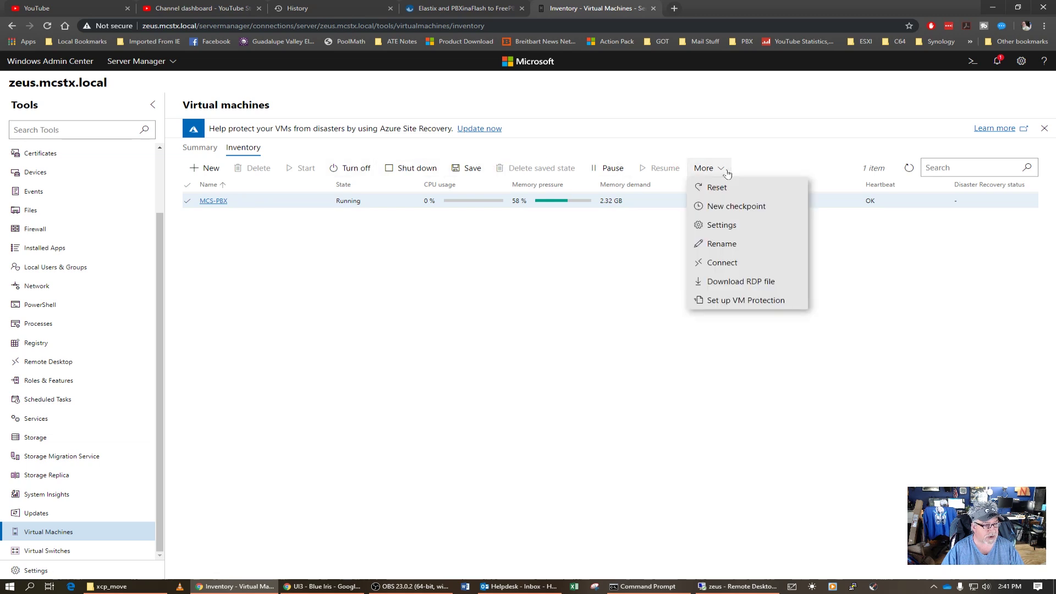
click(739, 226)
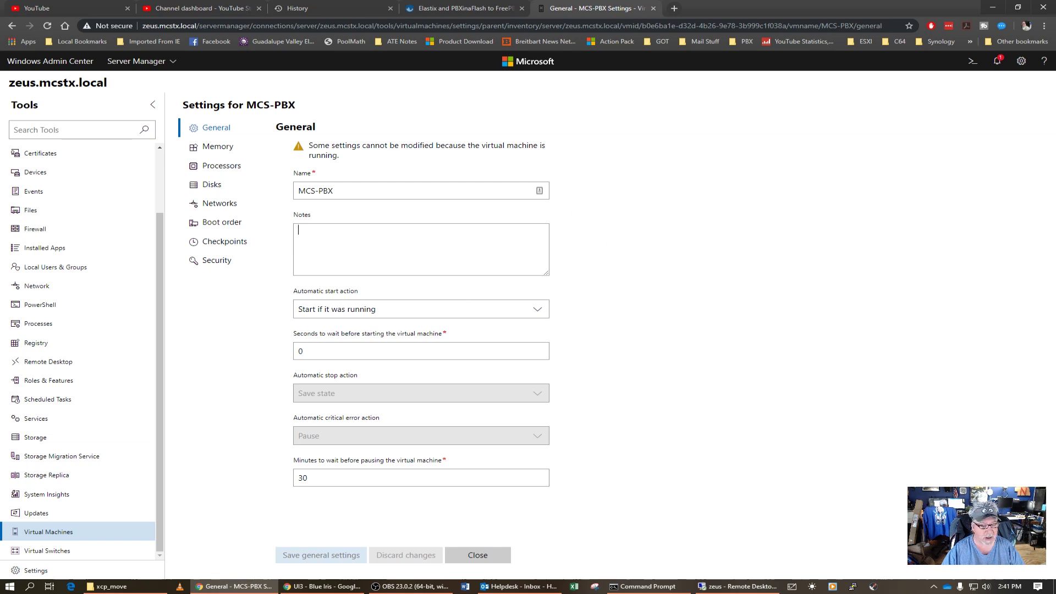
- Review MCS-PBX's memory, processor, disks, network adapter, boot order, checkpoint and security settings
click(218, 146)
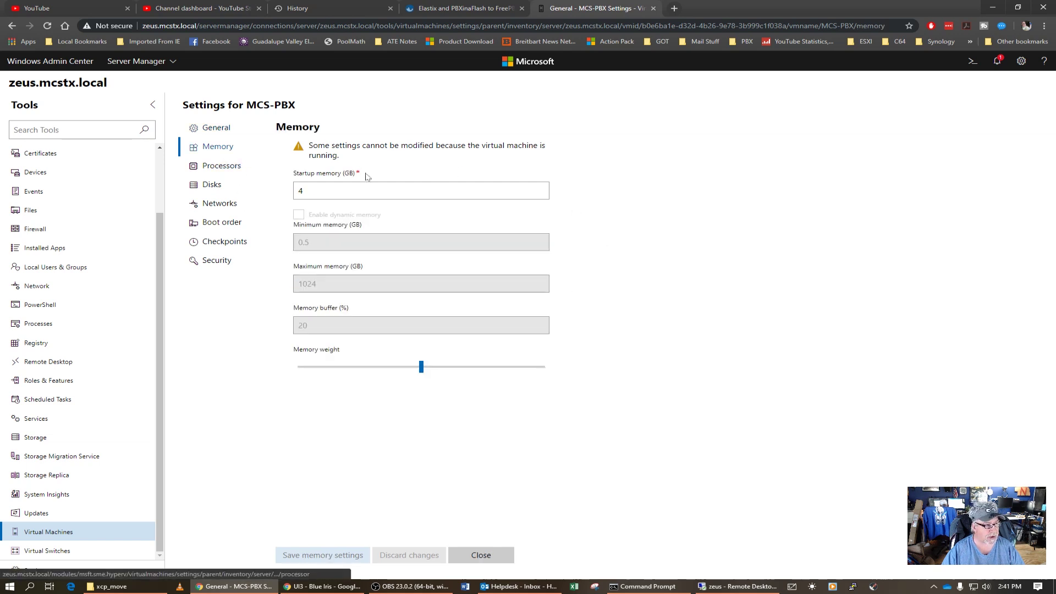
click(241, 166)
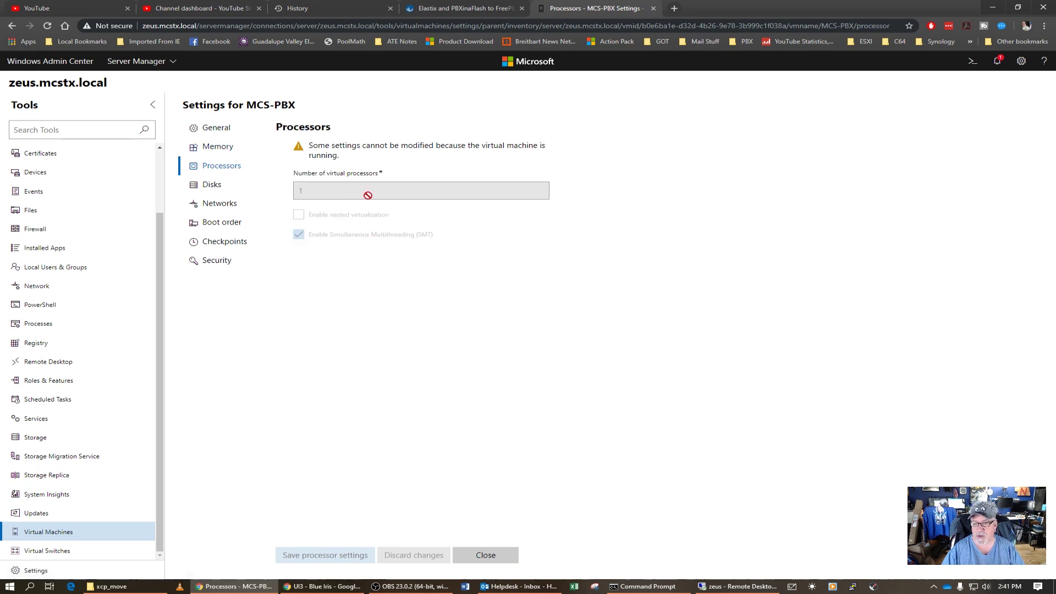
click(219, 185)
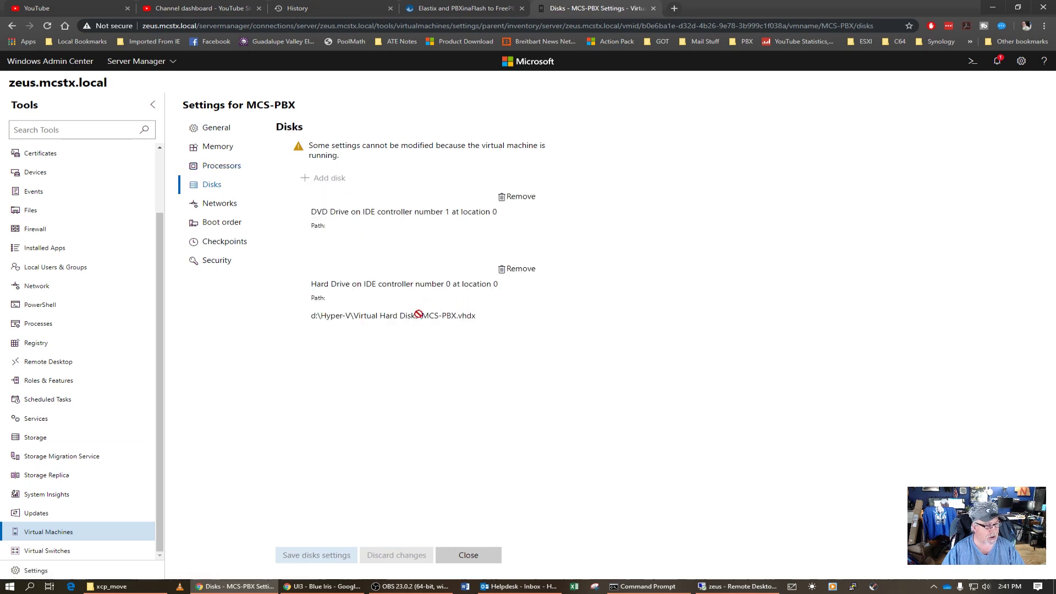
click(219, 203)
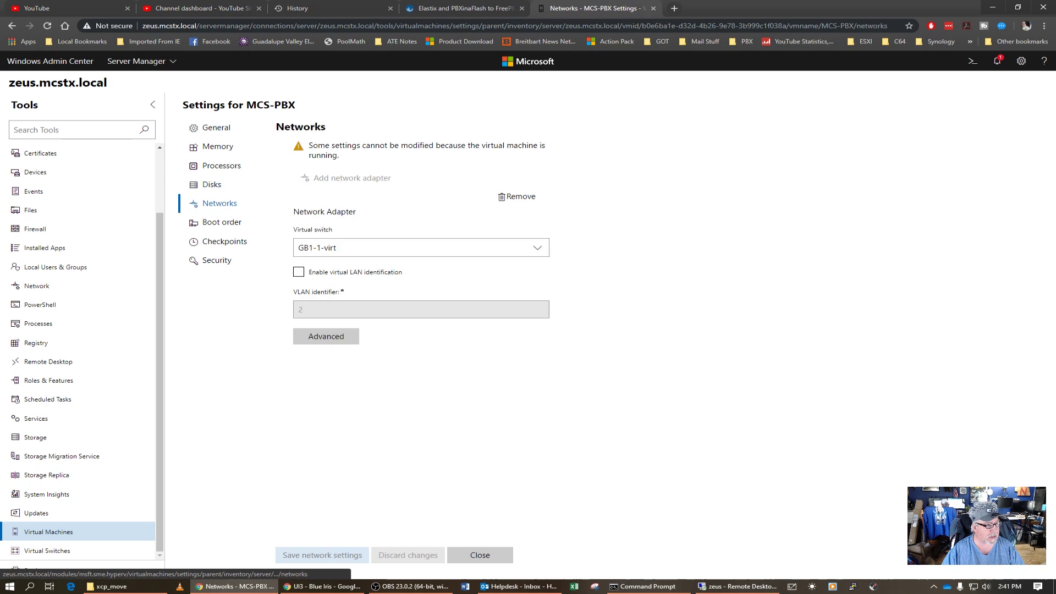
click(222, 221)
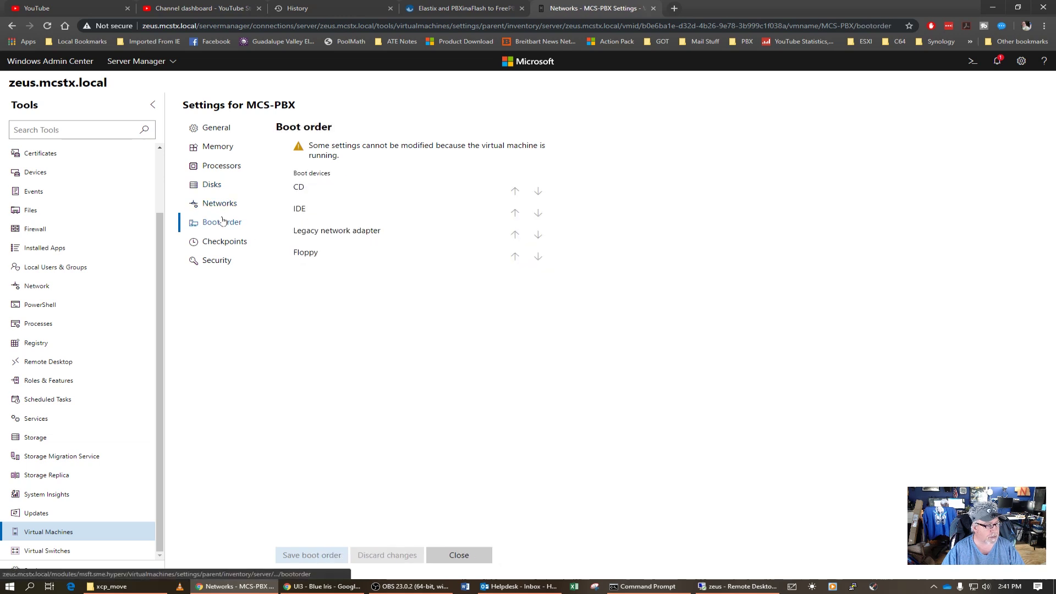
click(218, 243)
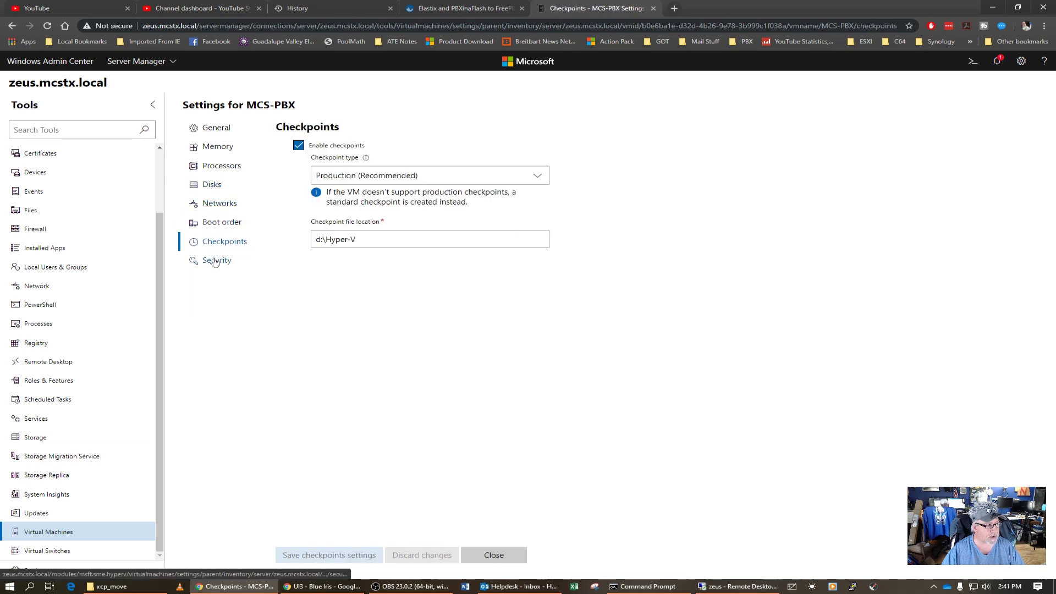
click(215, 260)
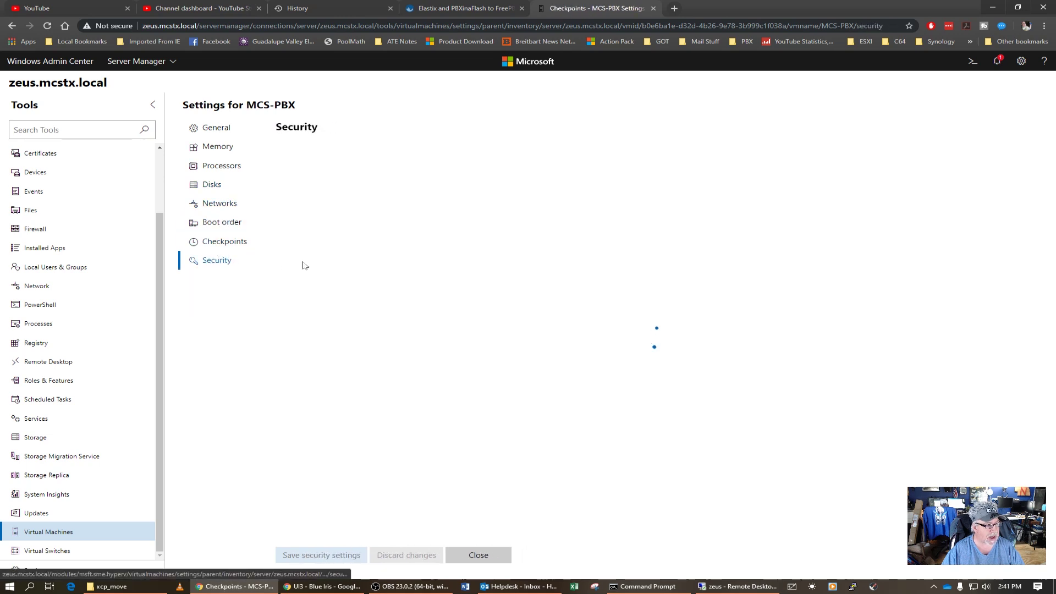
- Return to General and close the MCS-PBX settings, back to zeus's VM list
click(220, 130)
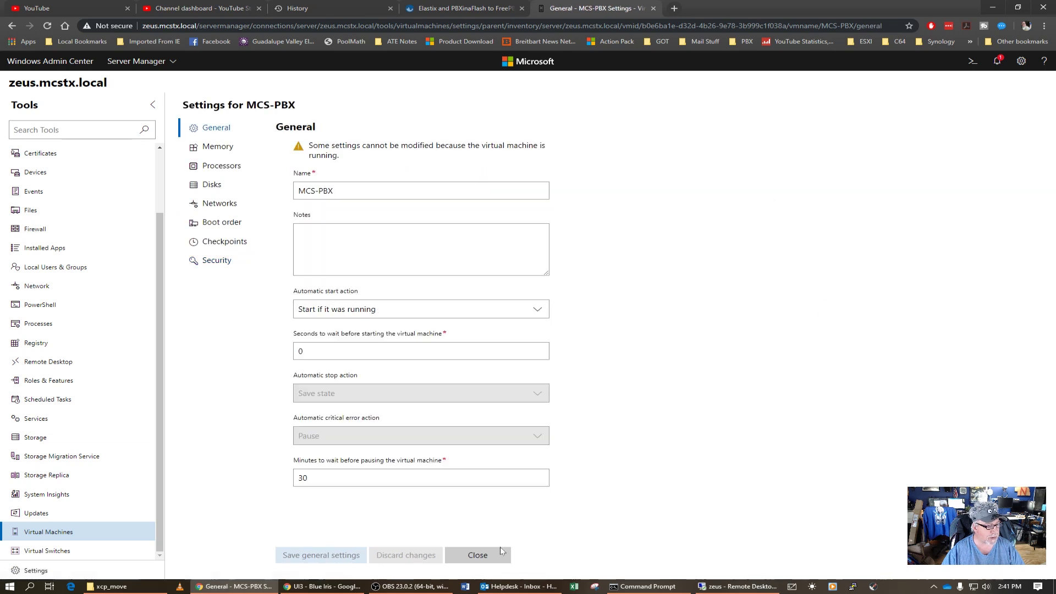
click(508, 548)
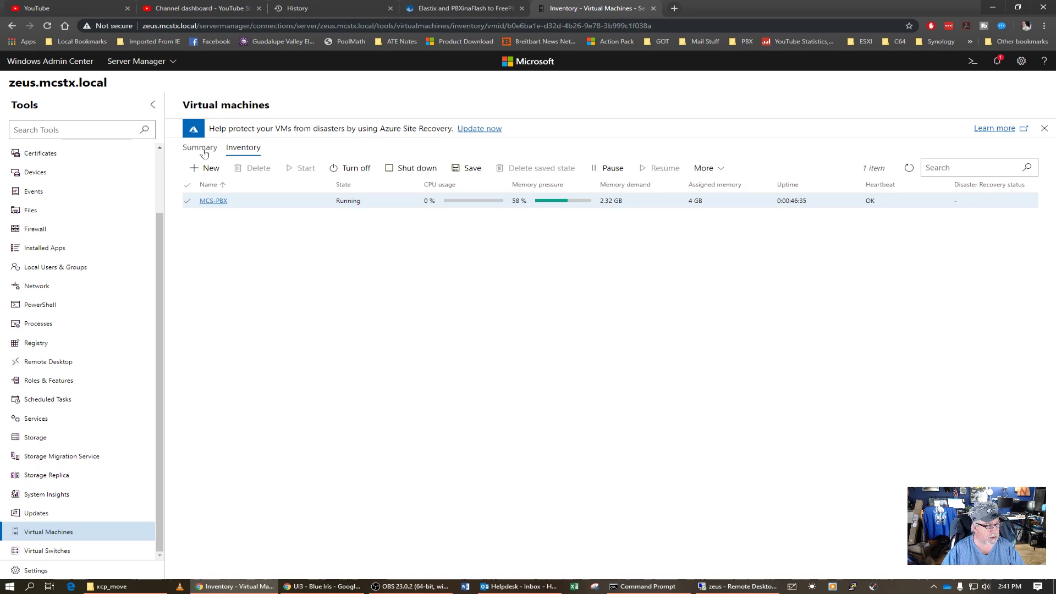
click(208, 152)
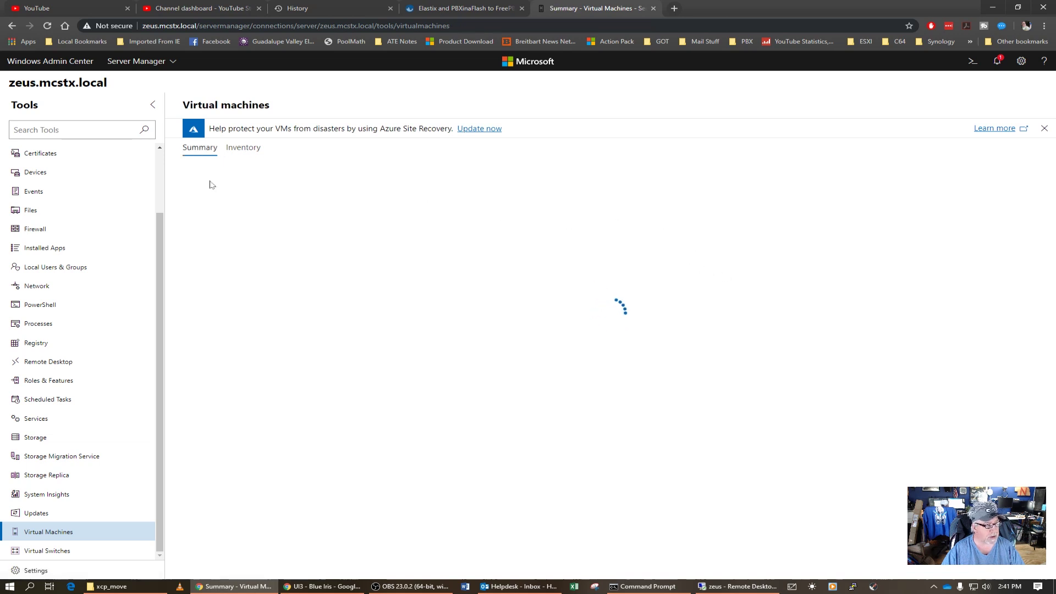
- Return to zeus's Overview page, then switch to the Server Manager connections list
click(160, 158)
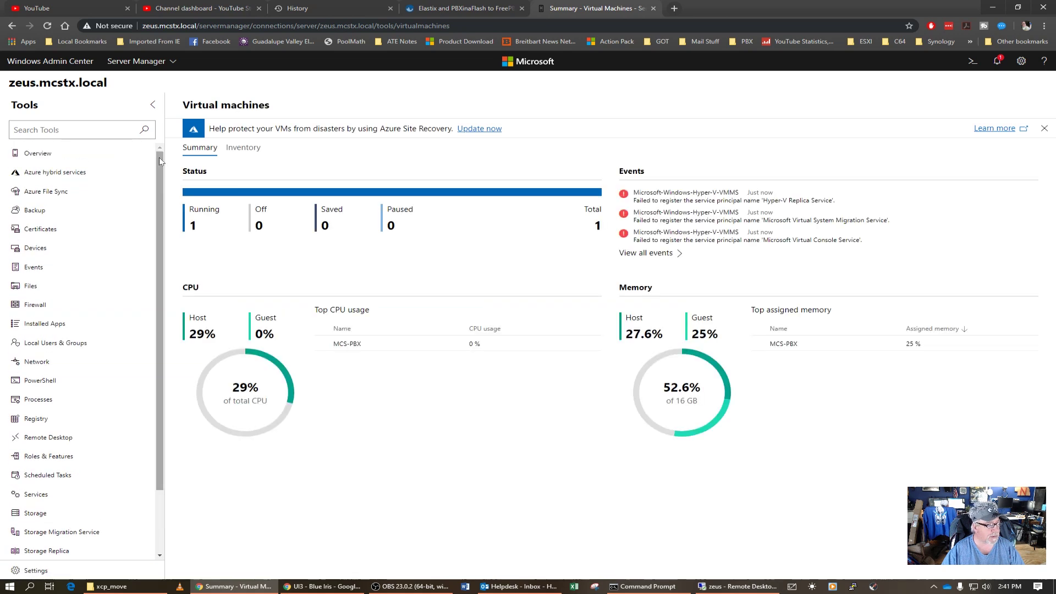
click(50, 159)
click(101, 161)
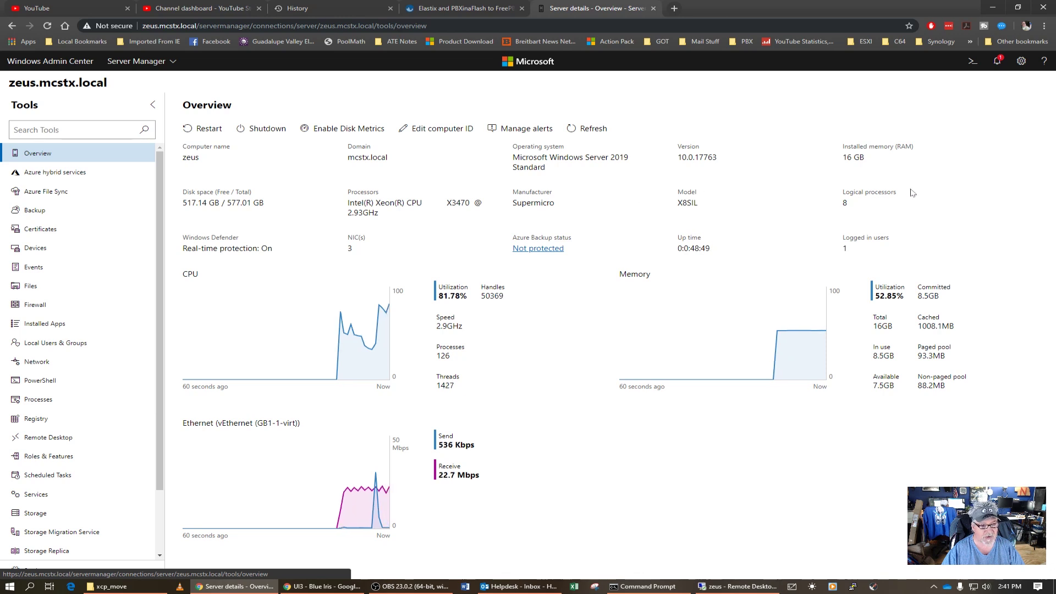
click(137, 61)
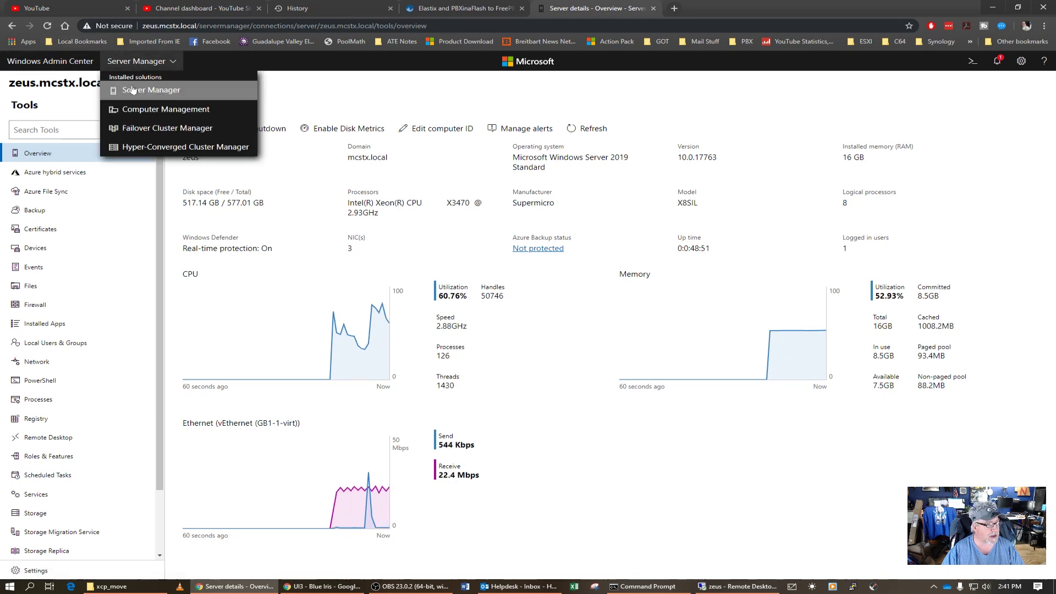
click(132, 89)
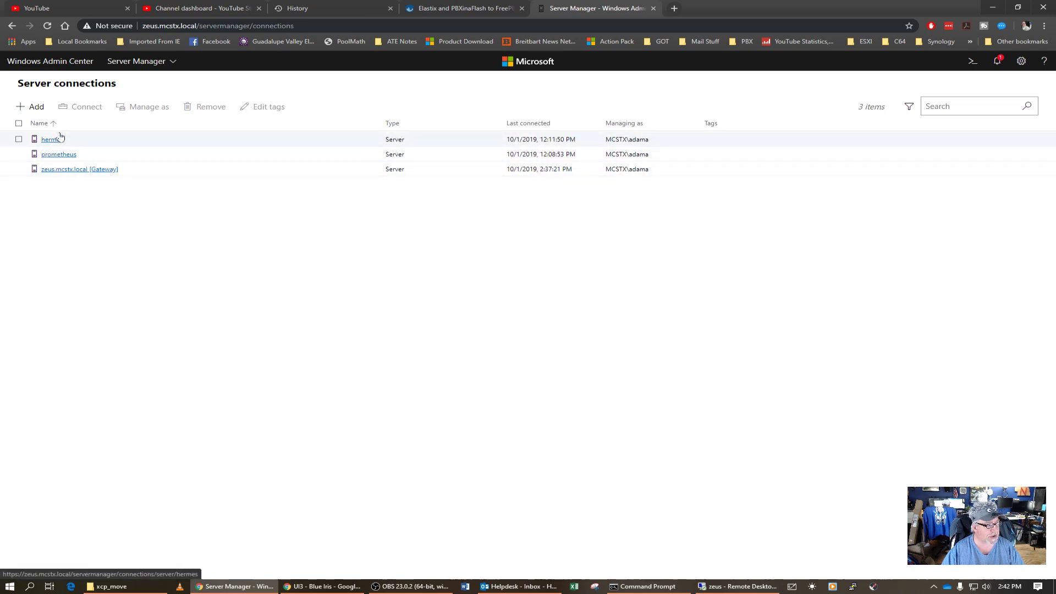
- Connect to prometheus using another account's username and password, applied to all connections
click(59, 155)
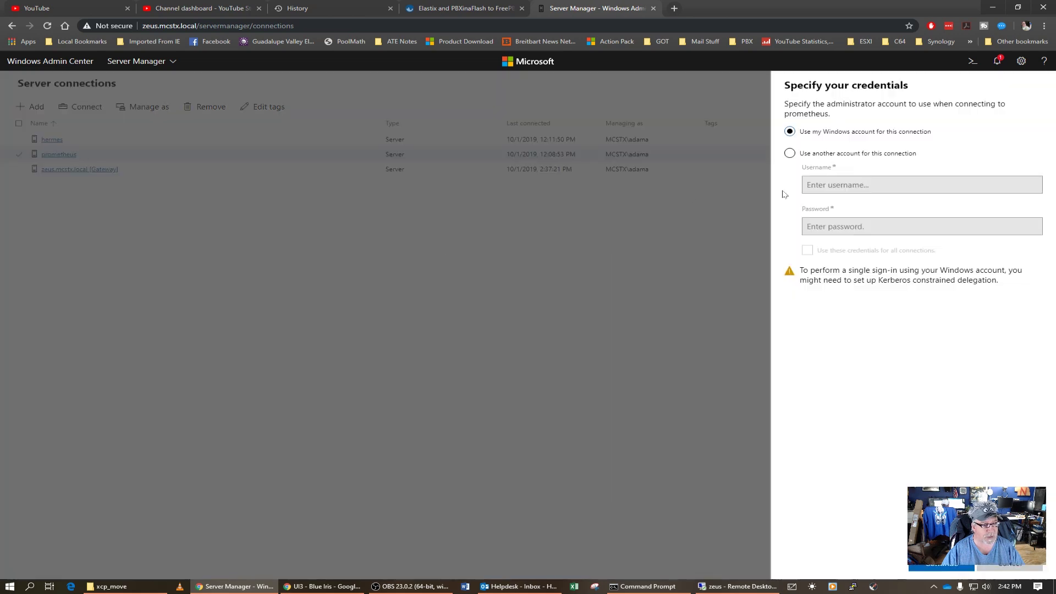
click(790, 153)
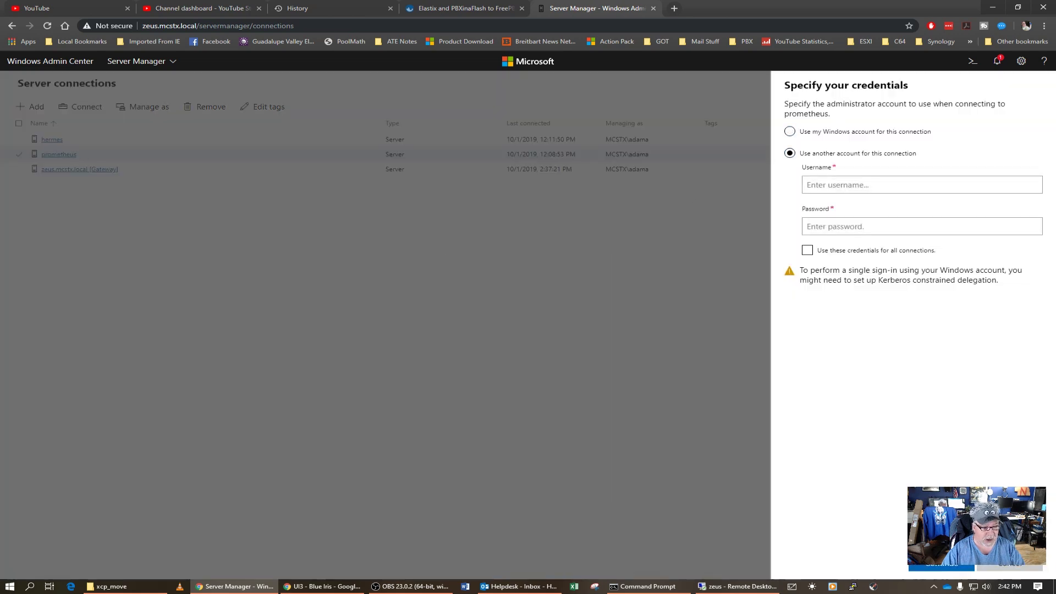
text(mcstx\adama)
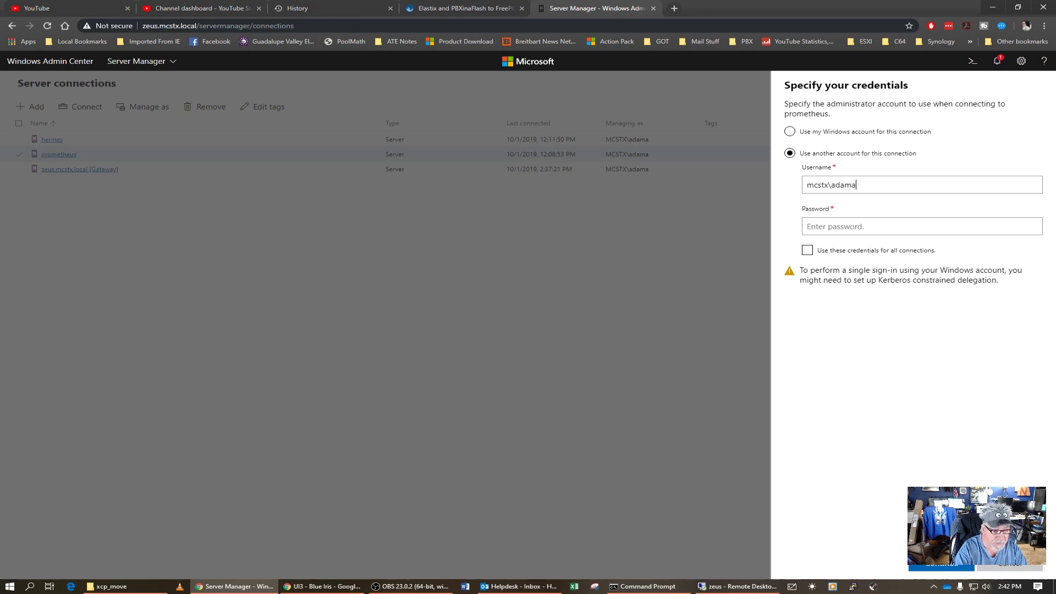
key(Tab)
text(p)
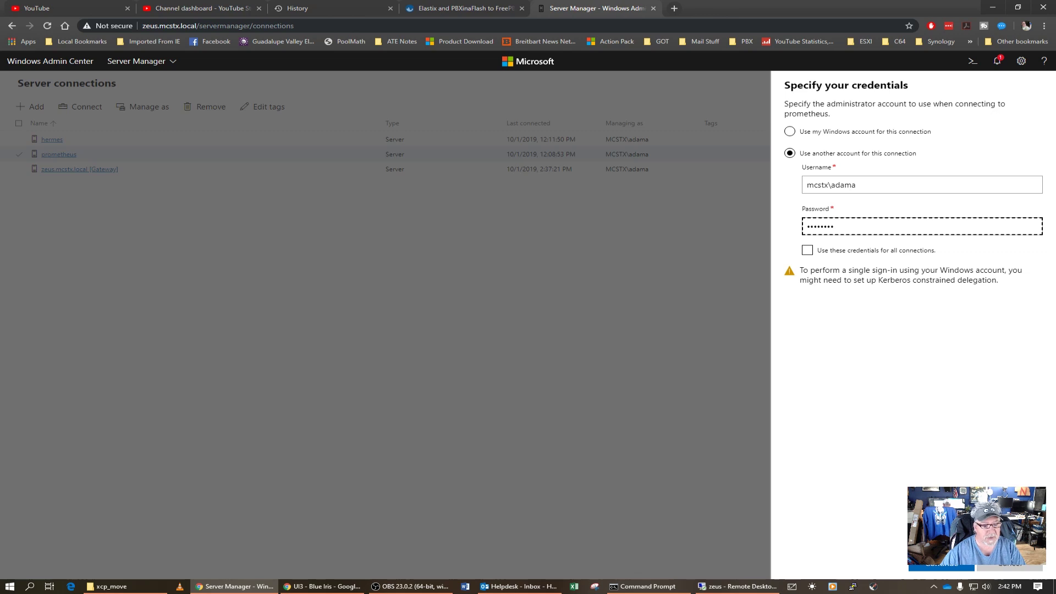
click(807, 250)
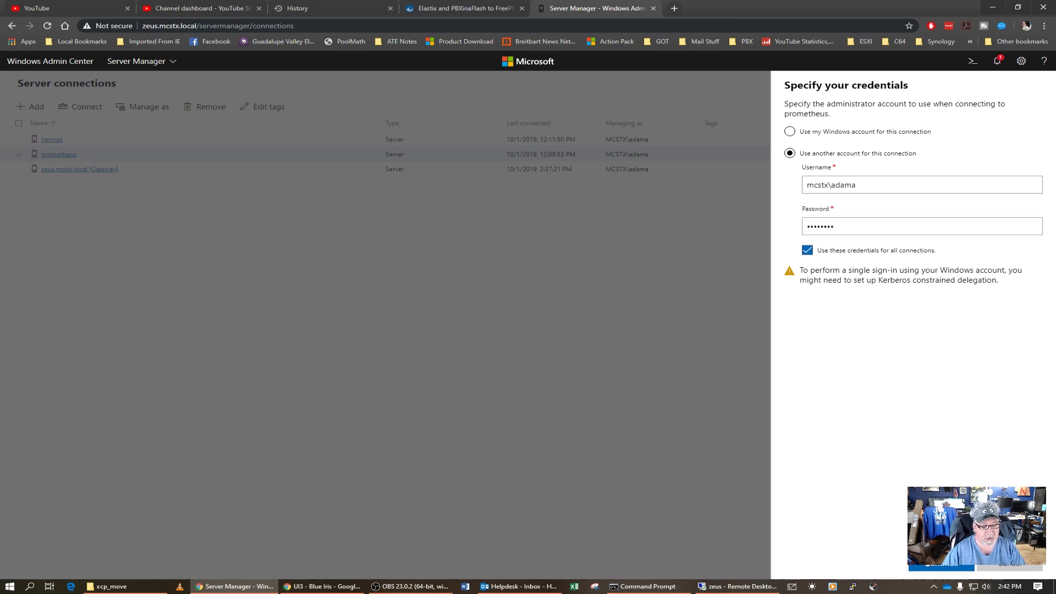
click(942, 567)
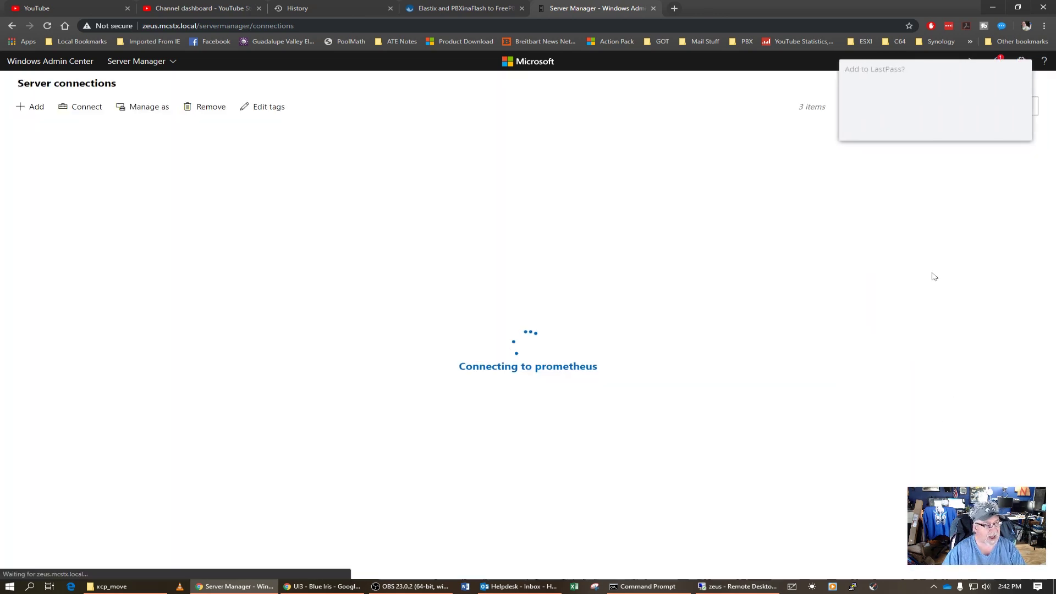
- Decline the LastPass save prompt and let prometheus's Overview load, scrolling through it
click(953, 129)
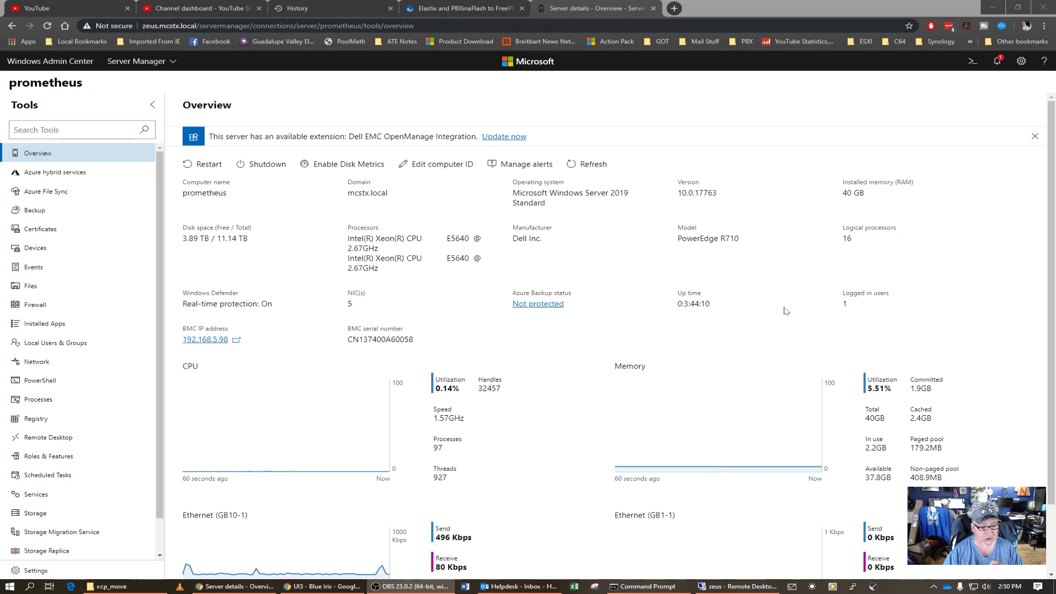
scroll(780, 309, down, 2)
scroll(773, 314, up, 2)
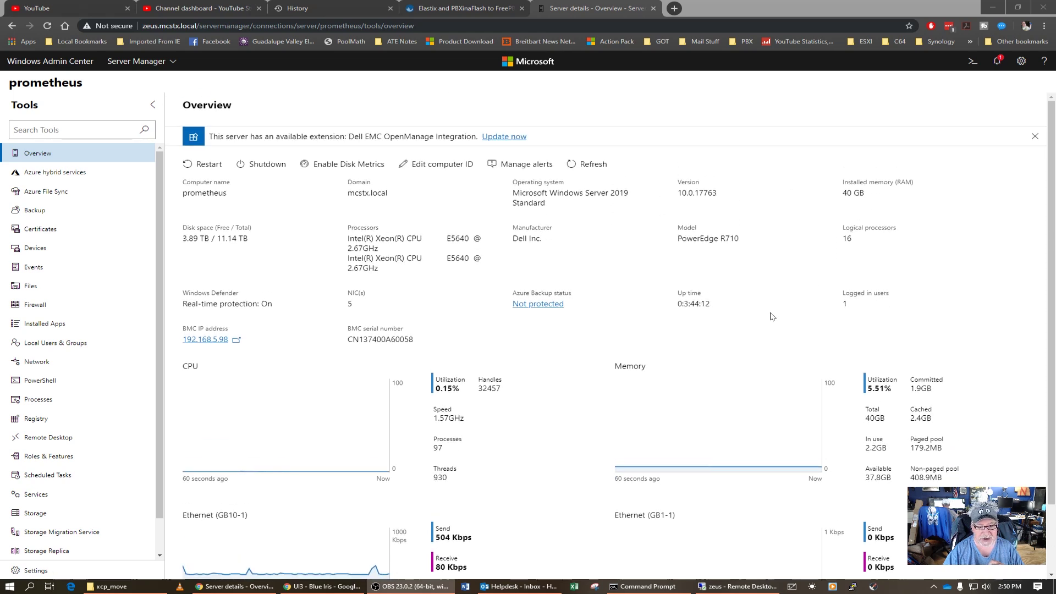
scroll(770, 317, down, 3)
scroll(770, 318, up, 3)
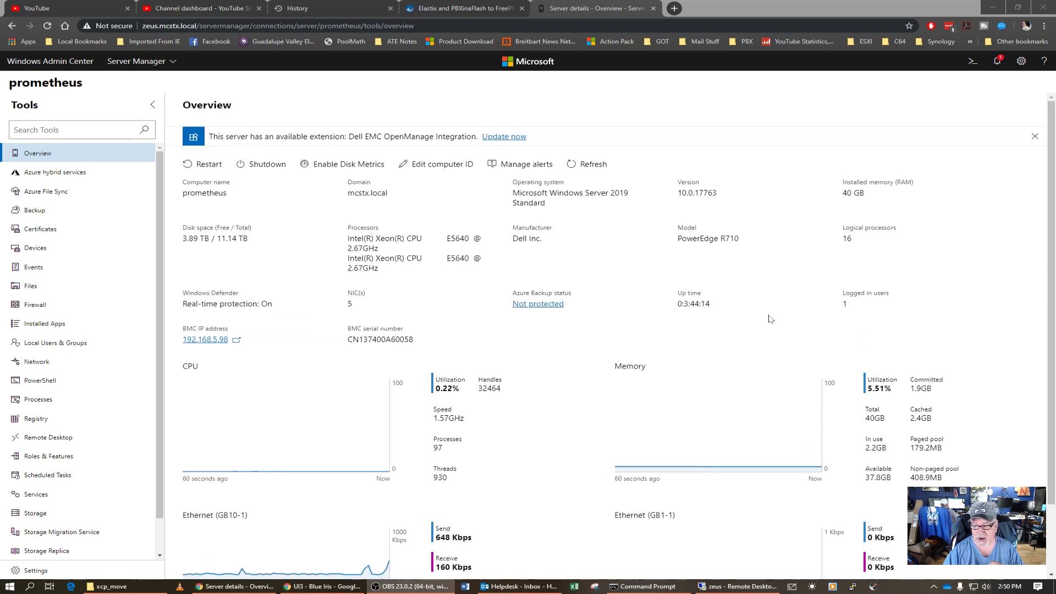